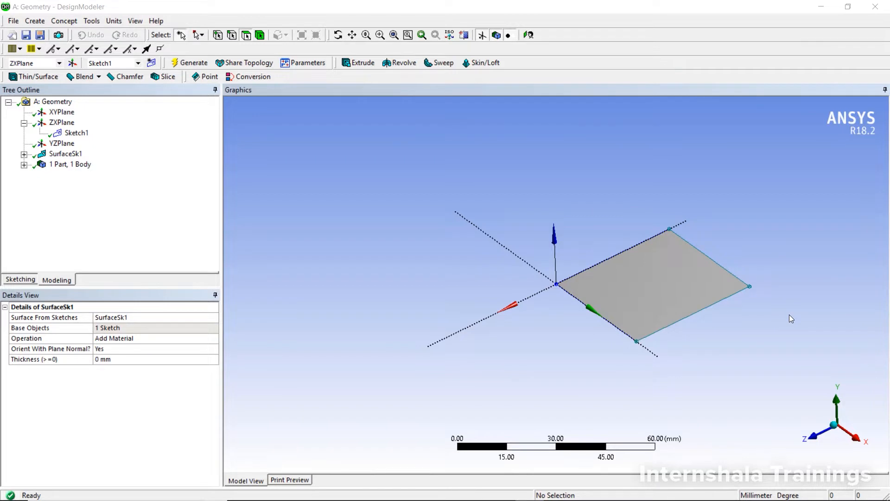
Step: Clear the existing surface model and start over with an empty geometry
click(790, 314)
key(ctrl+n)
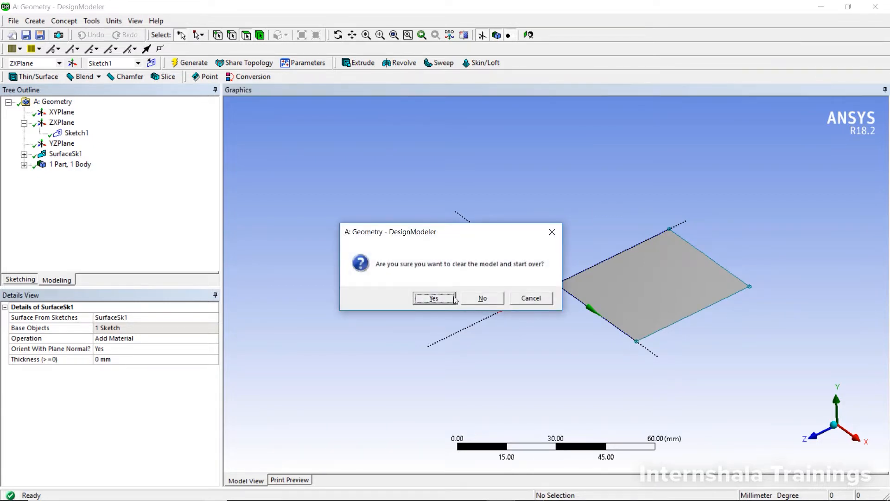
click(435, 299)
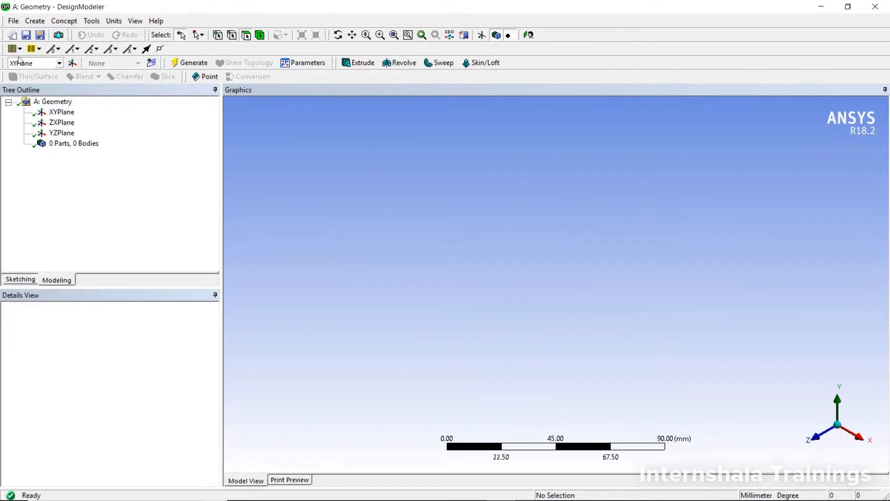
Step: Import the external geometry file Bracket.stp from the Design Modeller folder inside Ansys Course Files on the desktop
click(10, 22)
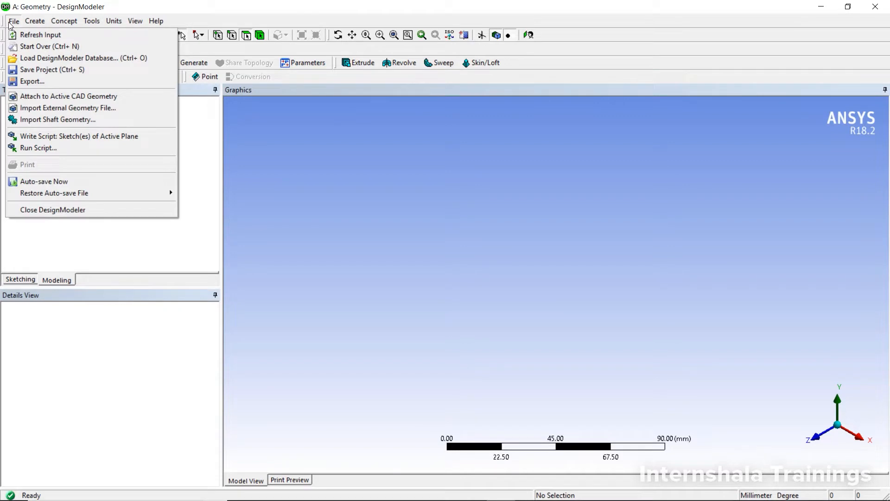
click(46, 108)
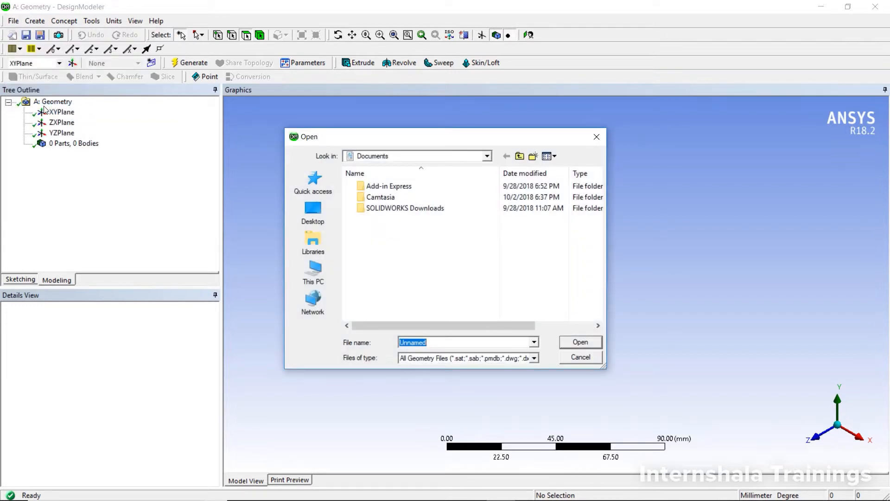
click(310, 215)
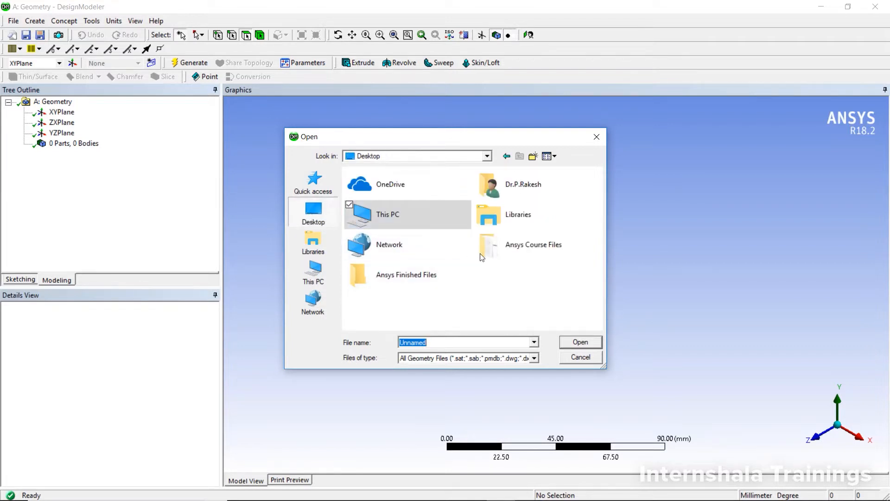
click(508, 254)
double_click(508, 255)
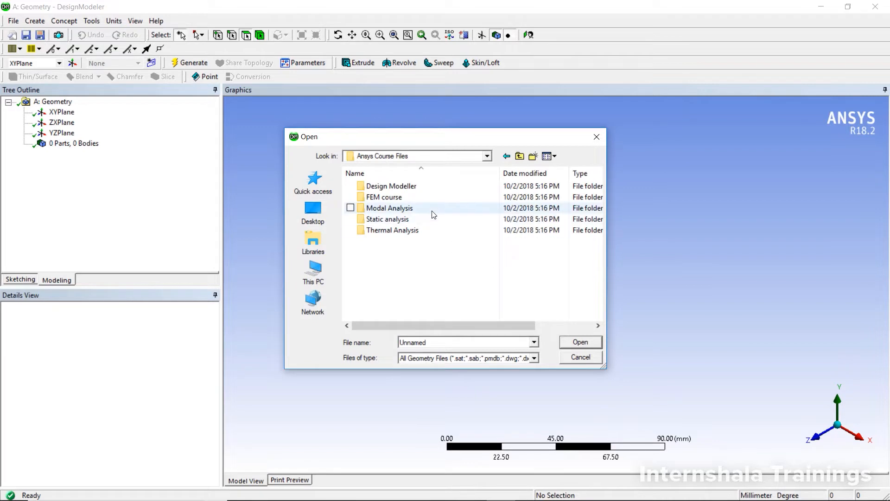
double_click(425, 186)
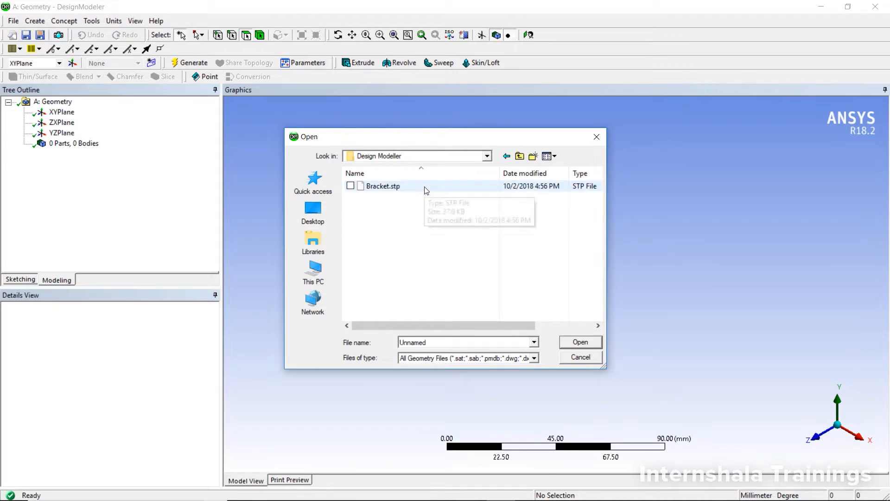
click(426, 188)
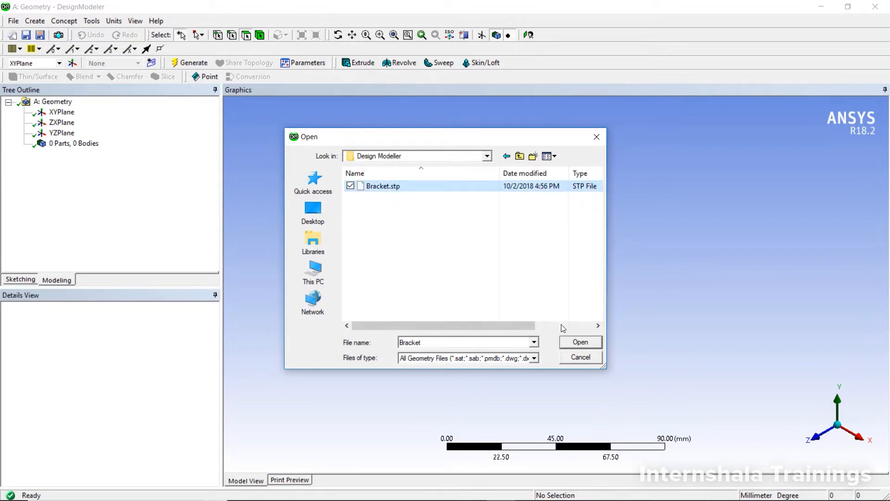
click(574, 343)
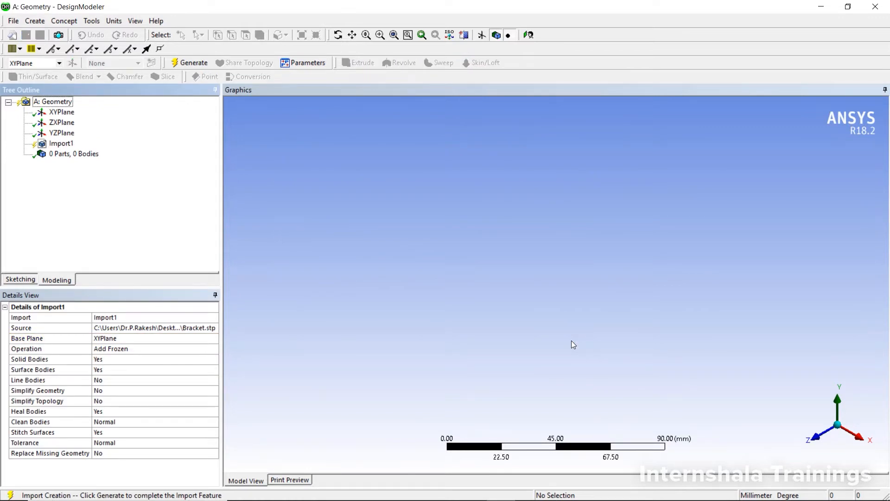
Step: Generate the Import1 feature to bring the bracket body into the model
click(62, 144)
right_click(61, 147)
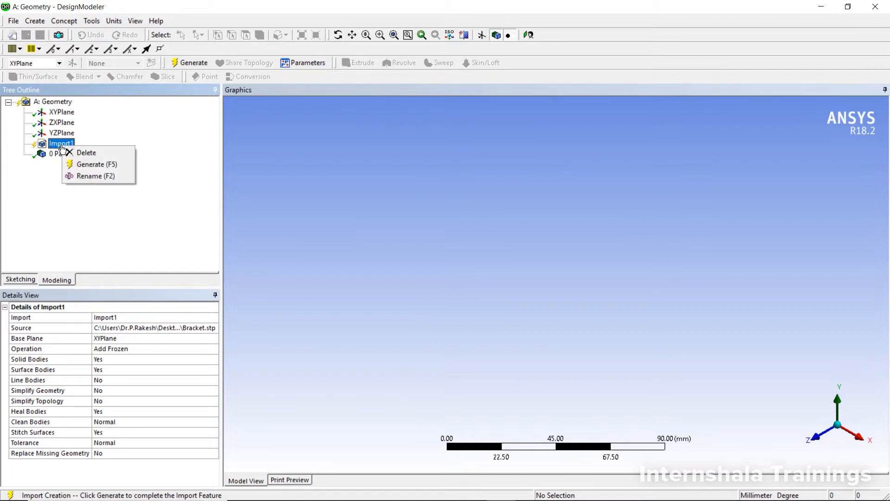
click(74, 164)
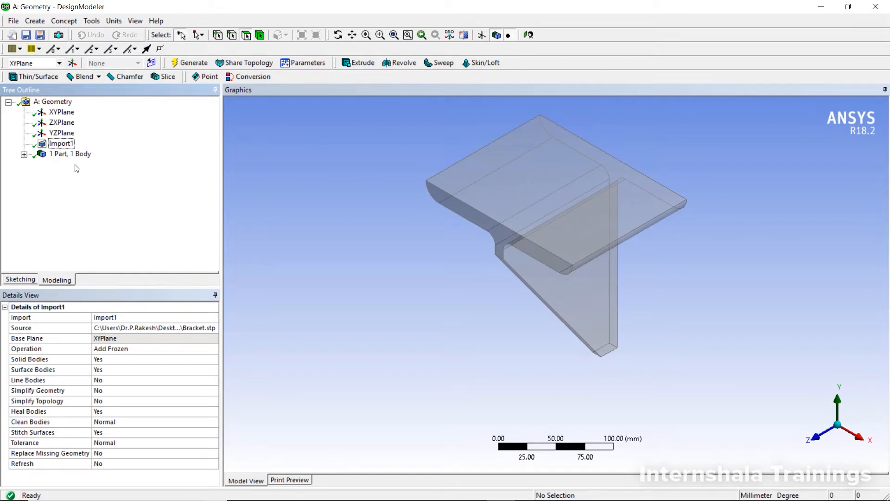
Step: Turn off frozen body transparency so the bracket displays as opaque, and inspect it from several angles
middle_drag(455, 290, 457, 271)
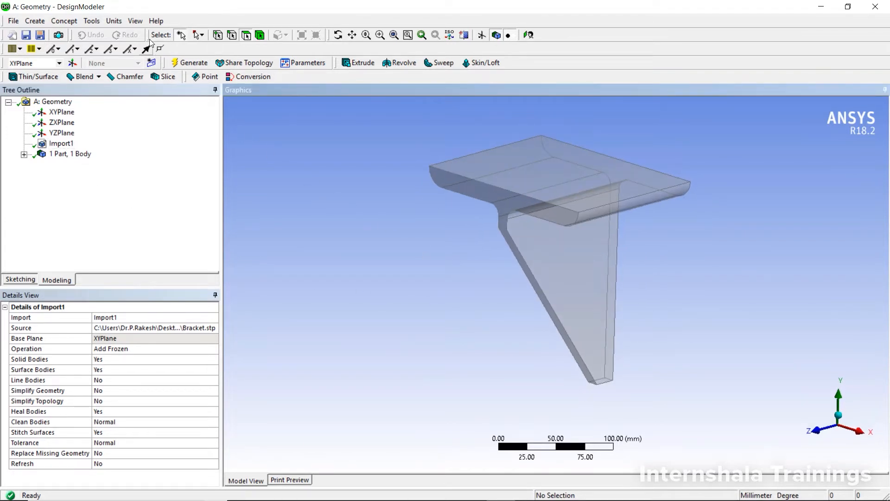
click(135, 22)
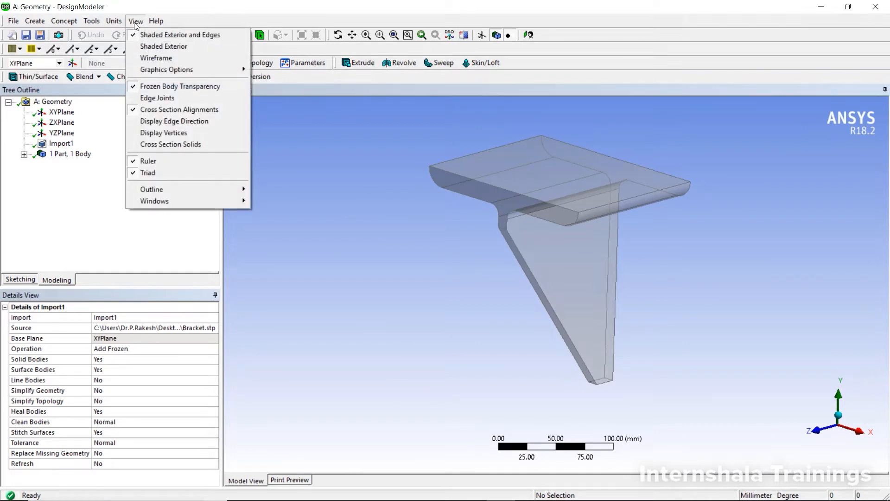
click(150, 88)
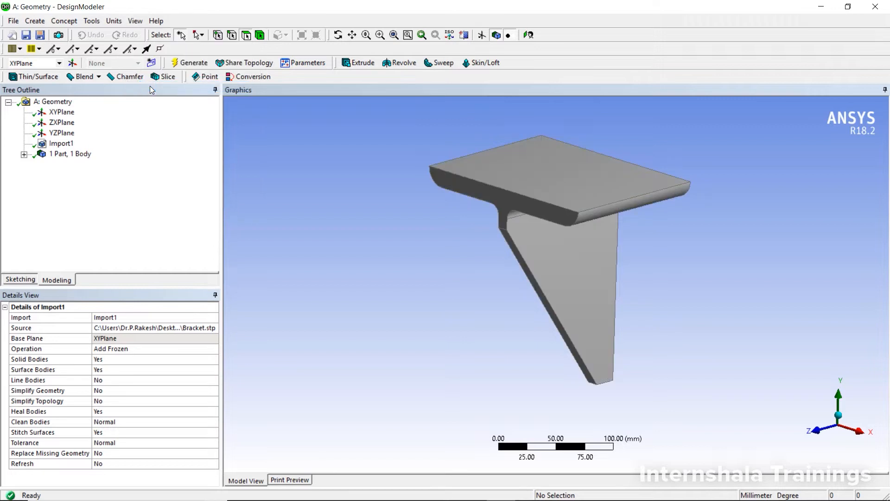
middle_drag(384, 221, 471, 226)
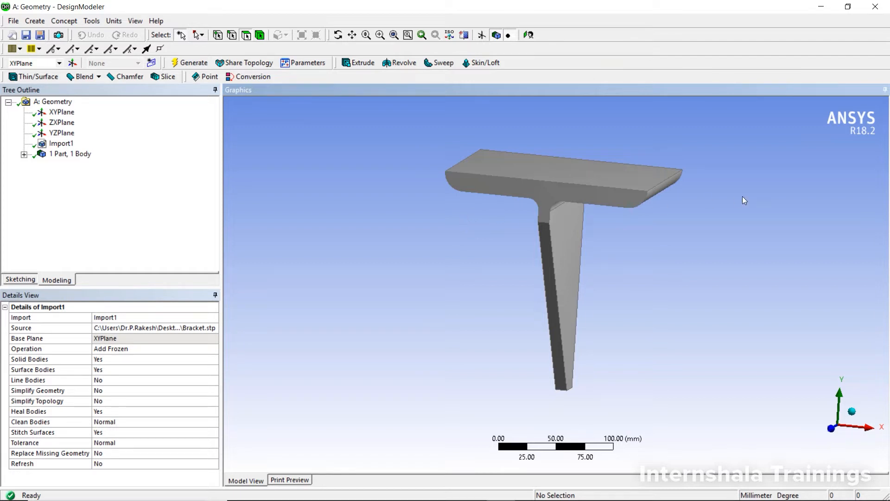
middle_drag(744, 198, 689, 204)
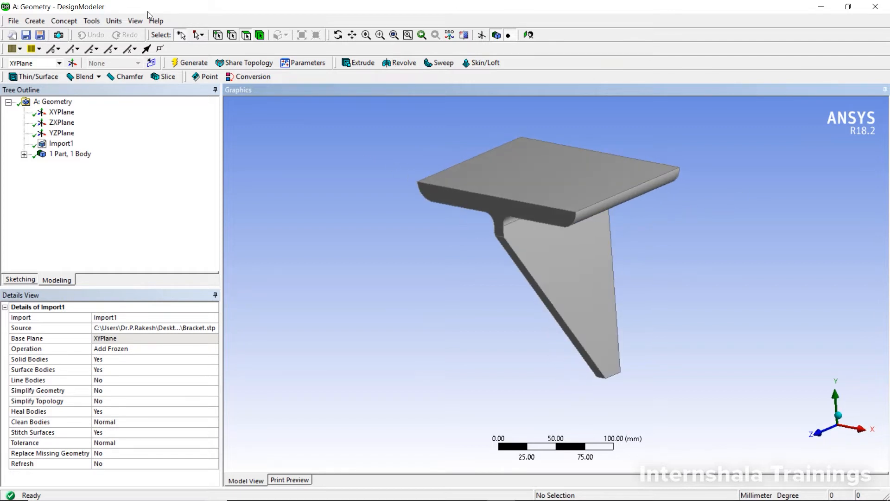
Step: Start a Mid-Surface feature and pair the flange's top face with the flat underside face on one side of the web
click(92, 21)
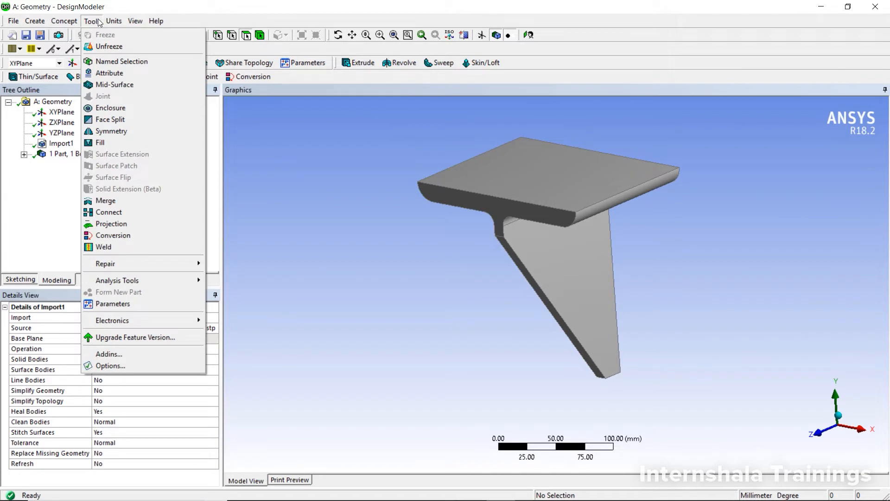
click(118, 85)
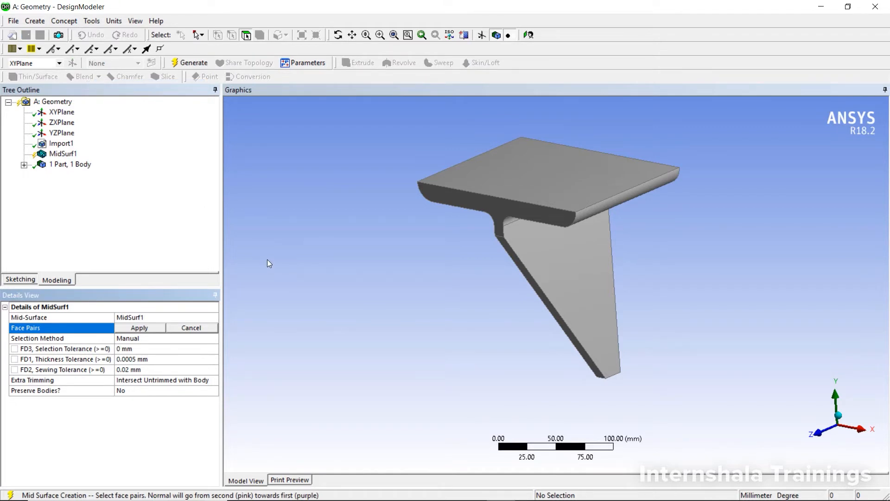
middle_drag(269, 258, 307, 243)
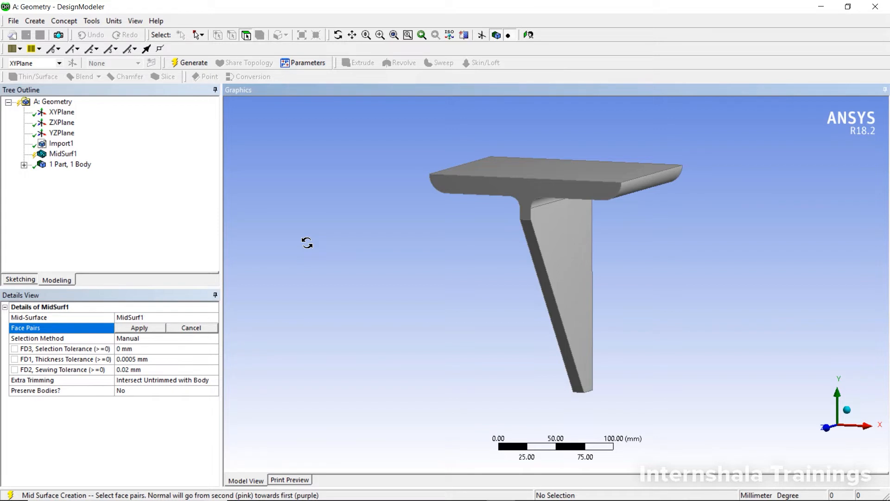
middle_drag(370, 252, 427, 235)
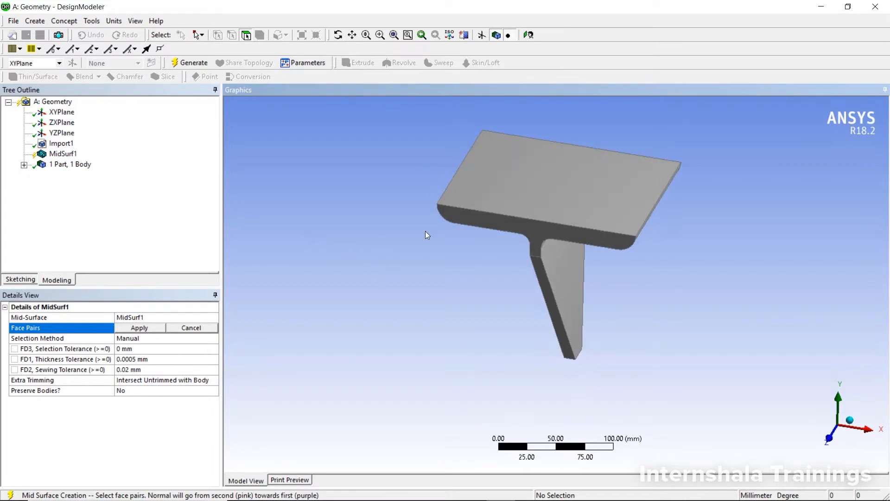
click(491, 184)
middle_drag(421, 286, 478, 206)
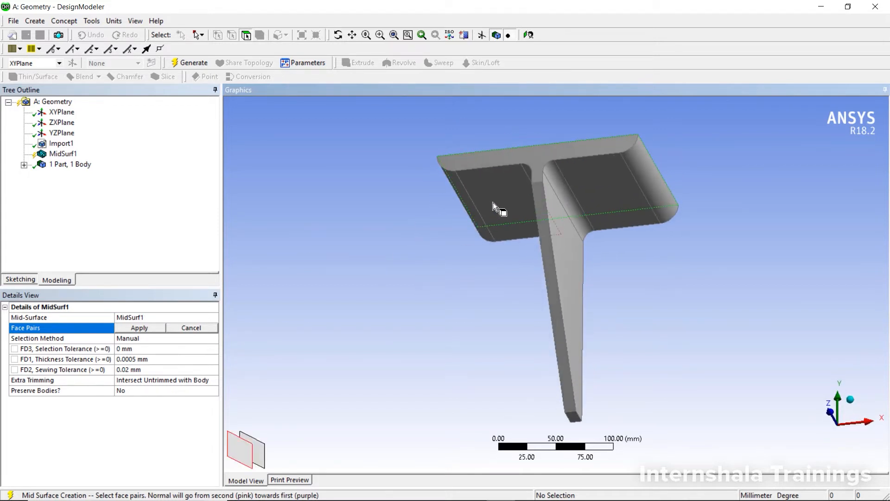
click(493, 203)
middle_drag(419, 266, 416, 304)
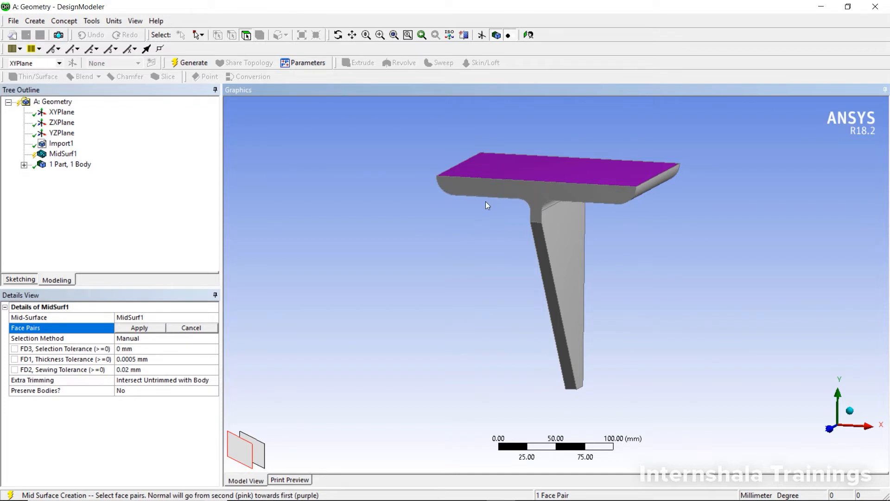
Step: Add a second face pair between the flange's top face and the flat underside face on the web's other side
middle_drag(482, 220, 624, 302)
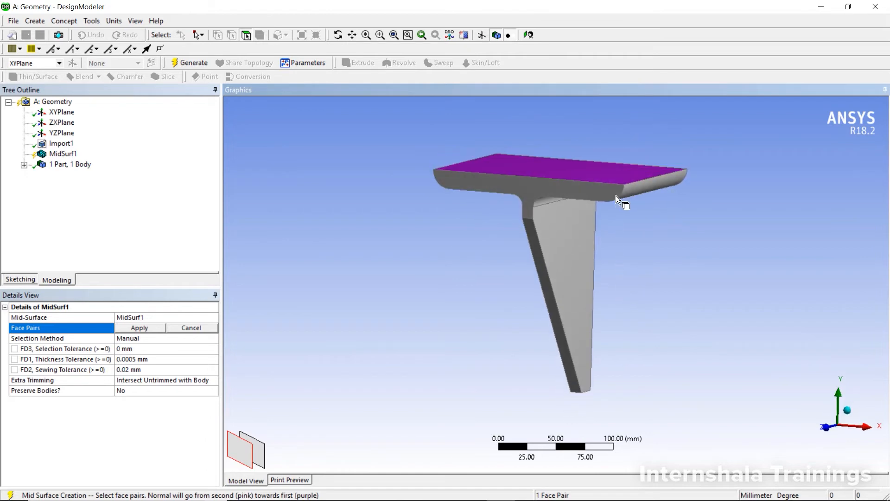
middle_drag(626, 219, 621, 189)
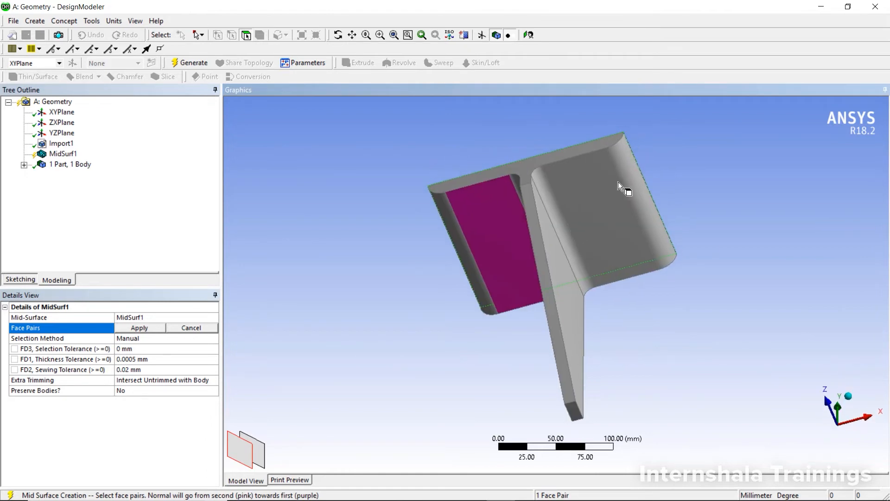
click(611, 203)
Step: Pair the two opposite side faces of the triangular web and apply the face pair selection
middle_drag(658, 310, 682, 321)
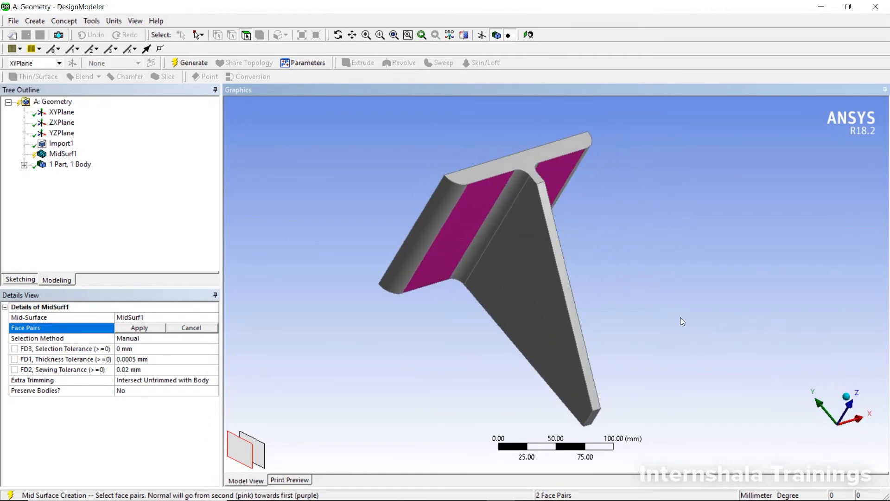
click(539, 313)
middle_drag(626, 289, 505, 329)
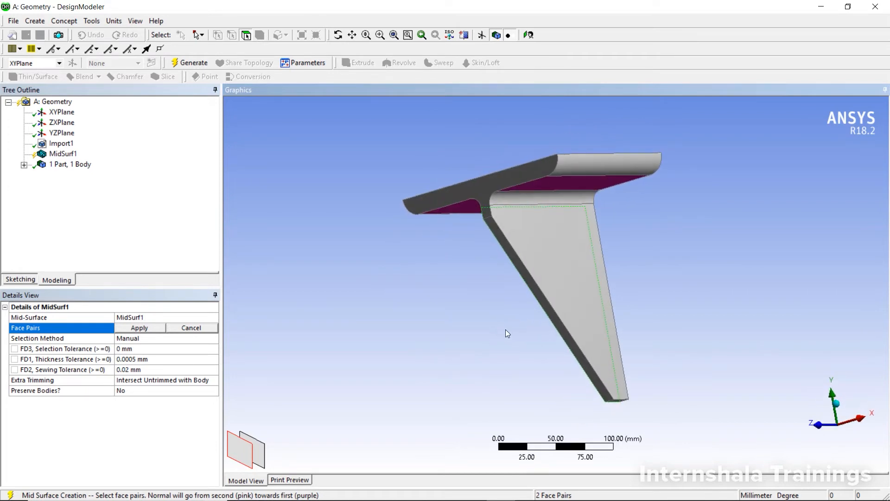
click(549, 282)
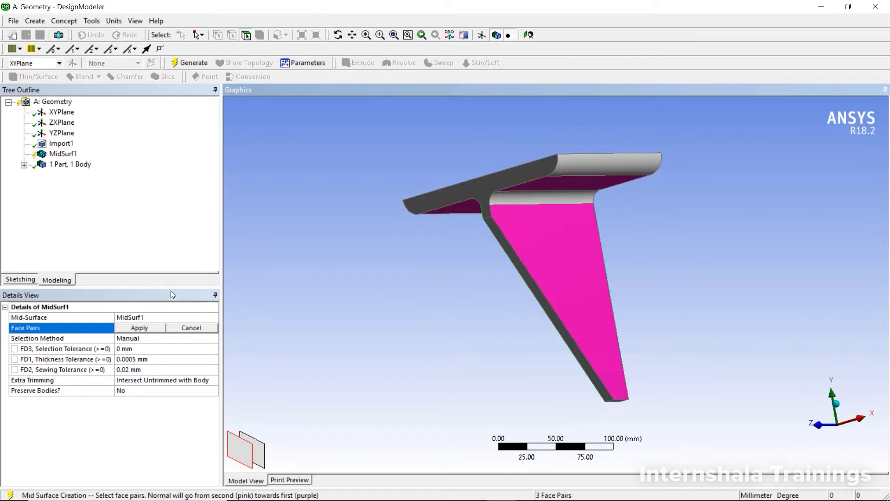
click(149, 326)
Step: Generate the MidSurf1 feature from the selected face pairs and inspect the resulting surfaces
middle_drag(280, 257, 413, 230)
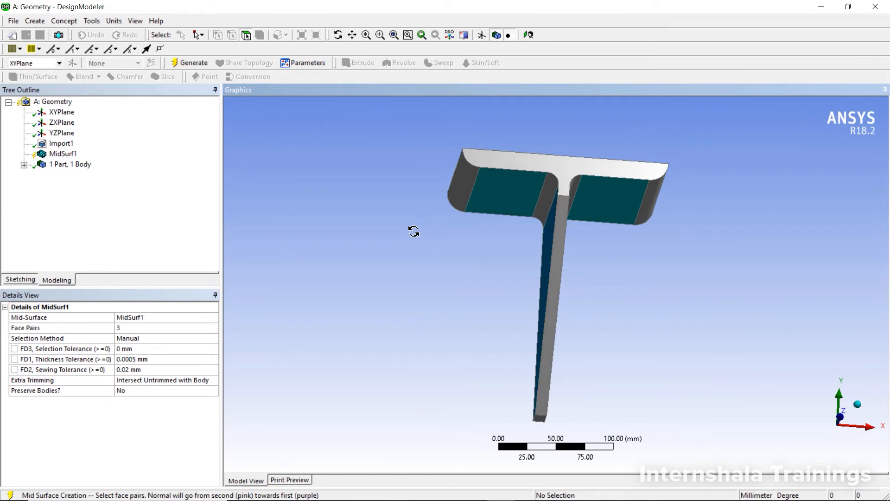
right_click(64, 158)
click(80, 174)
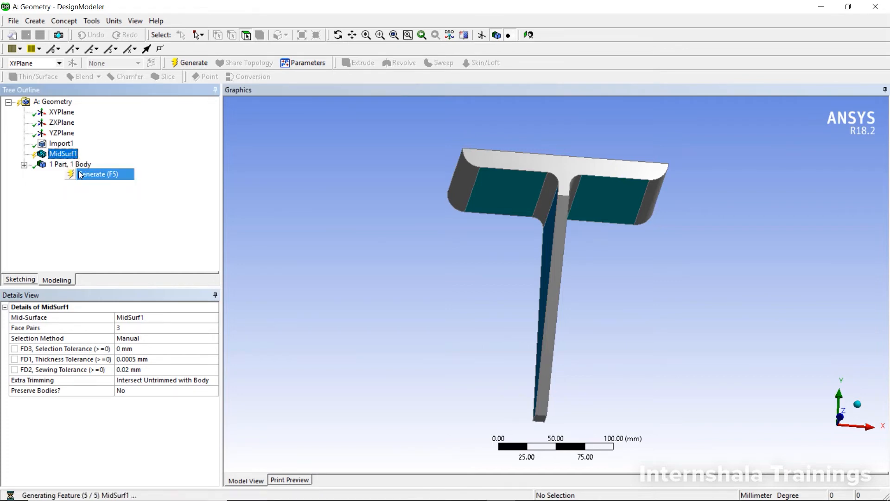
middle_drag(411, 224, 385, 252)
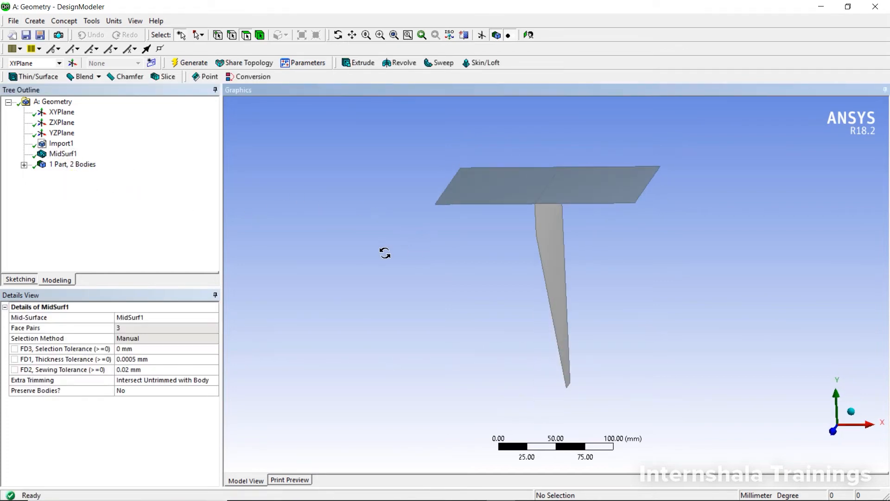